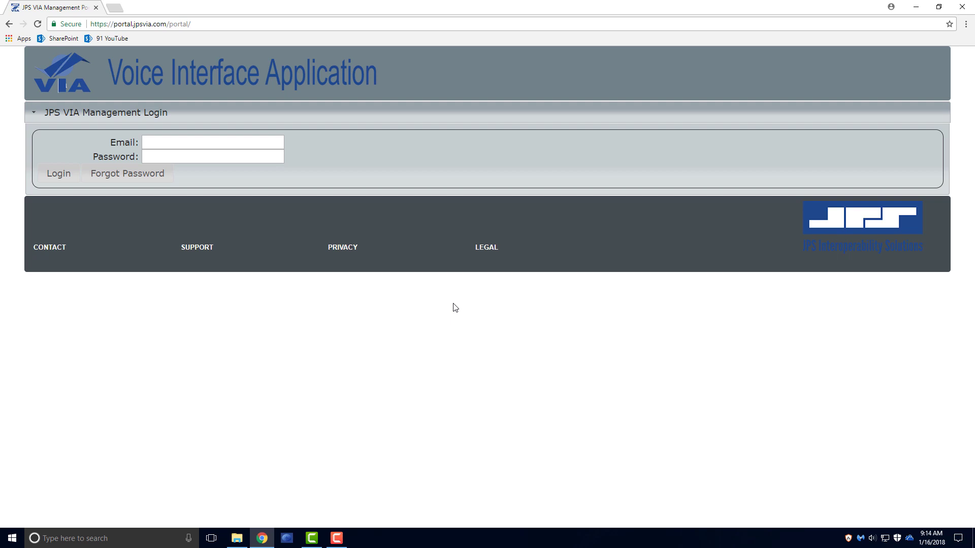
- Sign in with the account e-mail and password and show the EmergencyManagement department's users and templates
{"action": "left_click", "coordinate": [262, 140]}
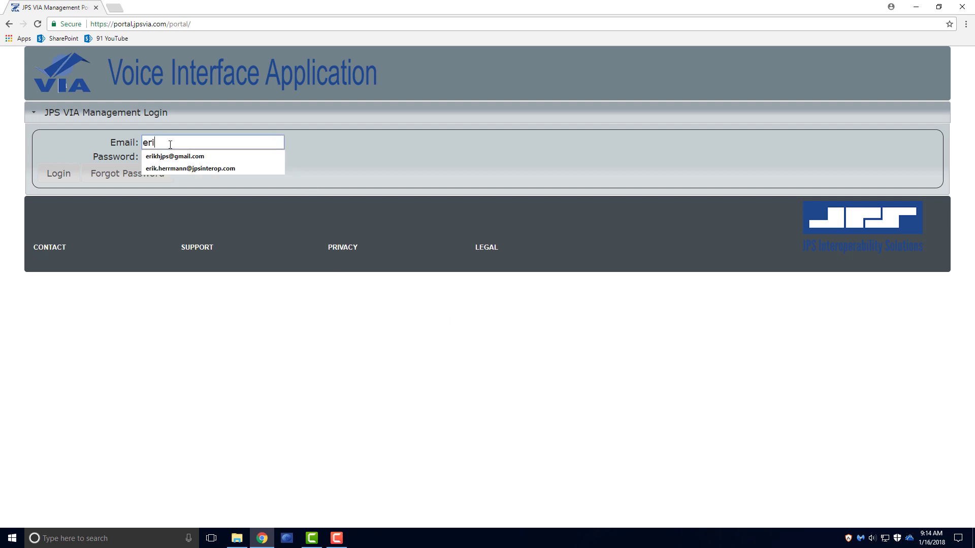
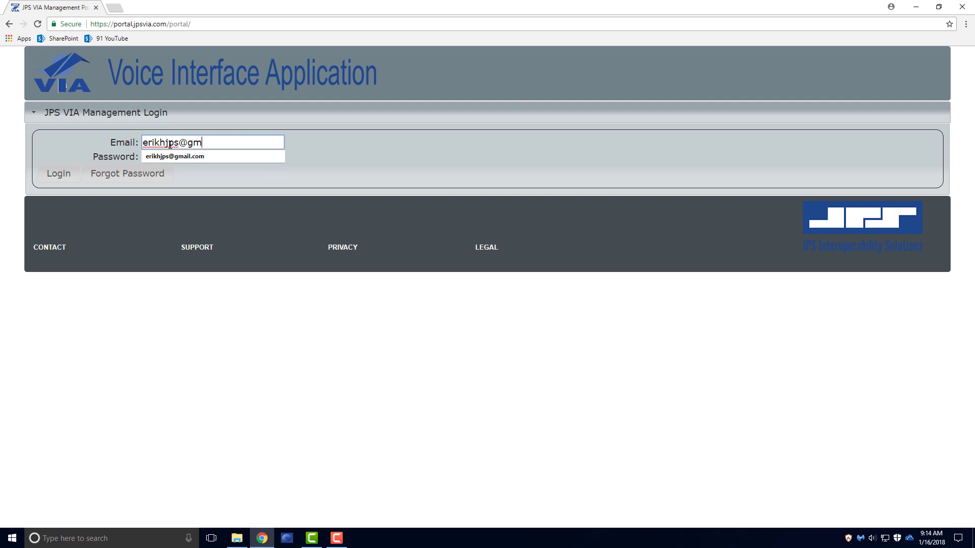
{"action": "key", "text": "Tab"}
{"action": "type", "text": "********"}
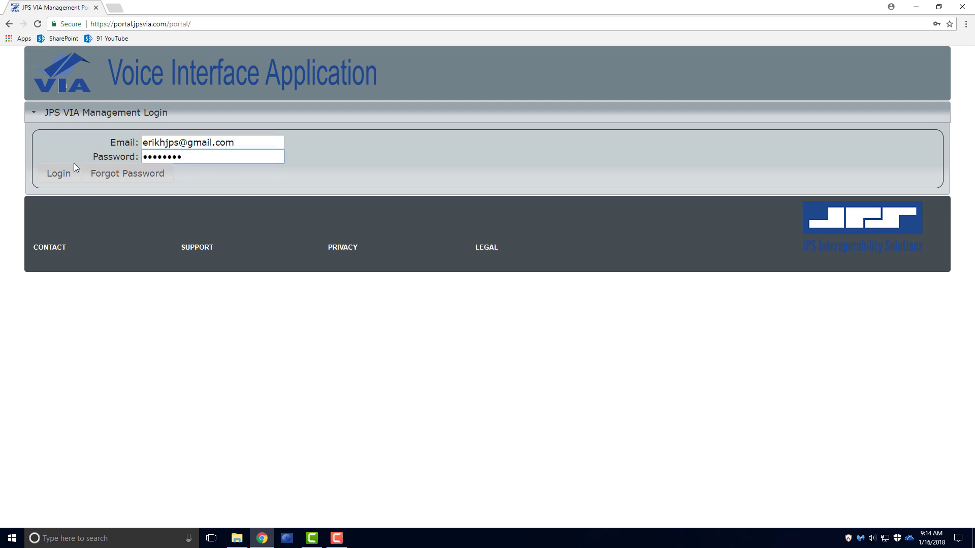
{"action": "left_click", "coordinate": [59, 174]}
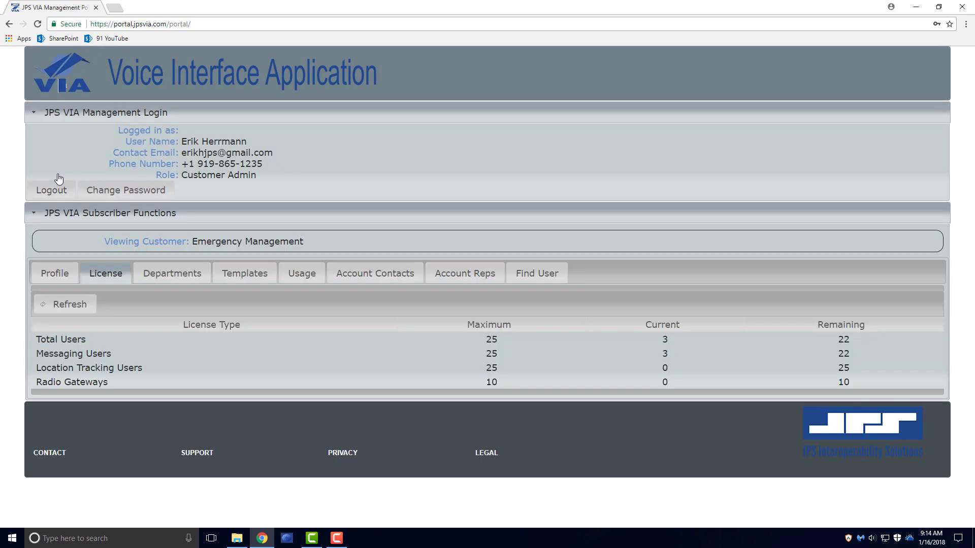
{"action": "left_click", "coordinate": [172, 277]}
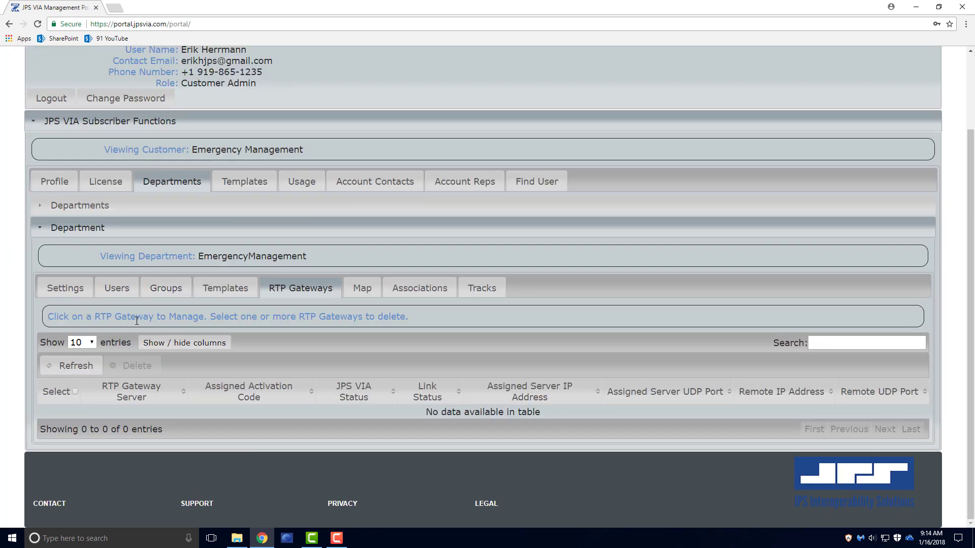
{"action": "left_click", "coordinate": [126, 293]}
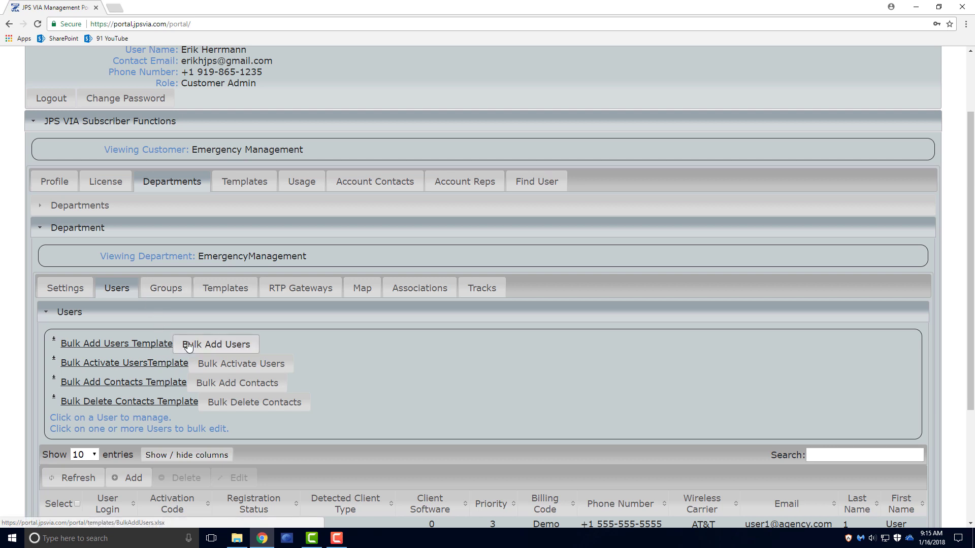
- Download the Bulk Add Users template and open BulkAddUsers.xlsx from Downloads in Excel
{"action": "left_click", "coordinate": [144, 346]}
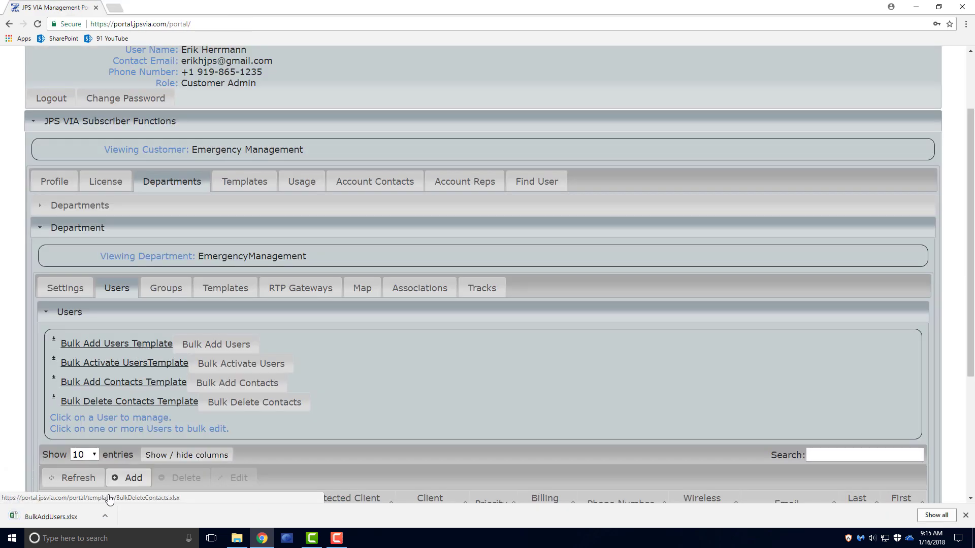
{"action": "left_click", "coordinate": [105, 517]}
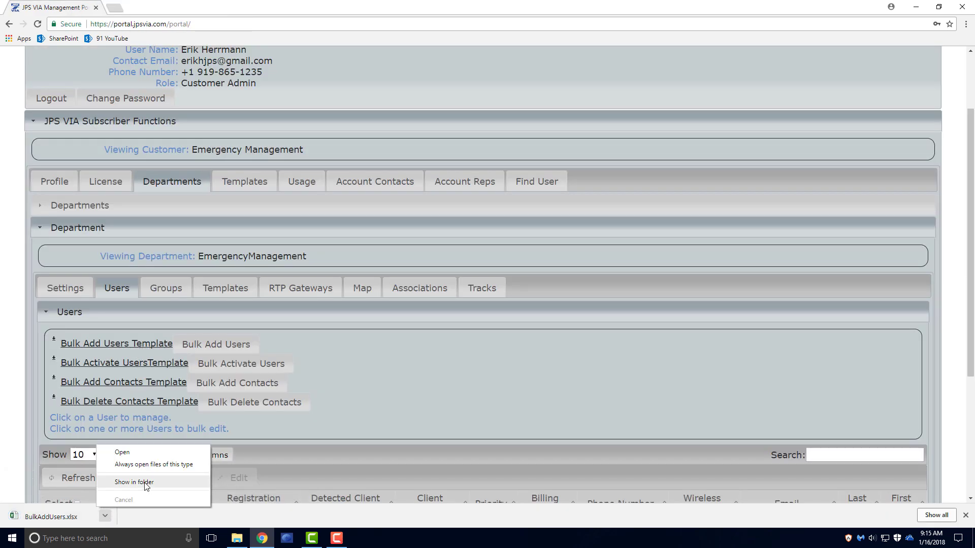
{"action": "left_click", "coordinate": [147, 486]}
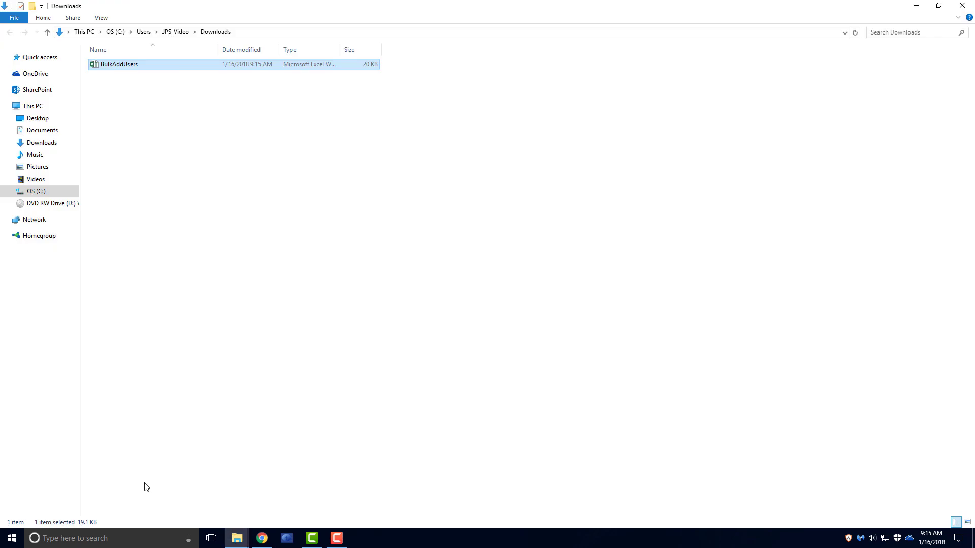
{"action": "double_click", "coordinate": [132, 67]}
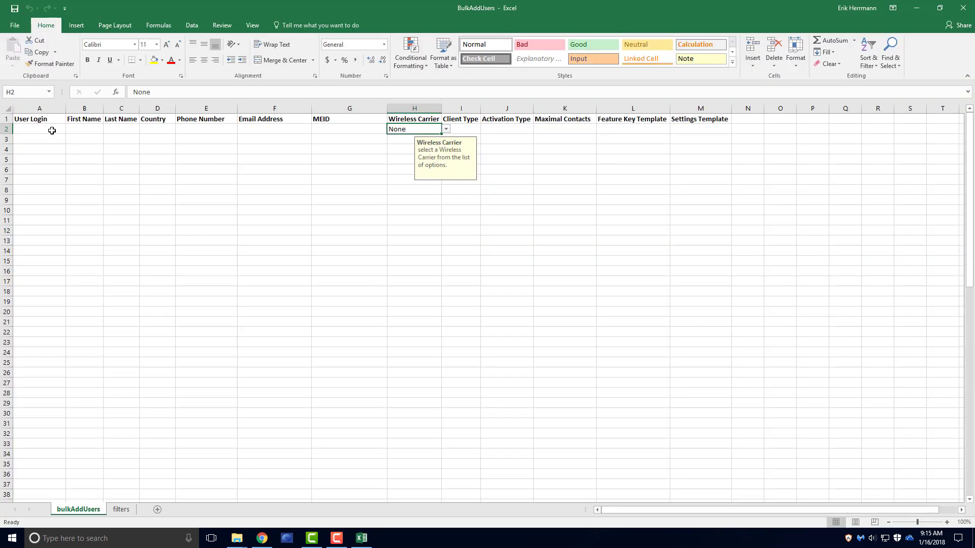
{"action": "left_click", "coordinate": [51, 130]}
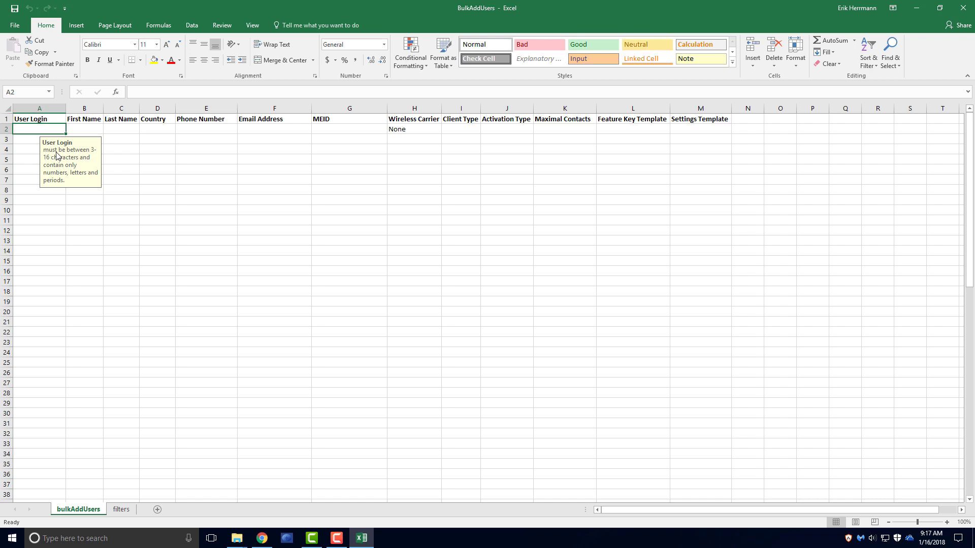
- Enter login User.4, first name User and last name 4 in row 2
{"action": "type", "text": "User.4"}
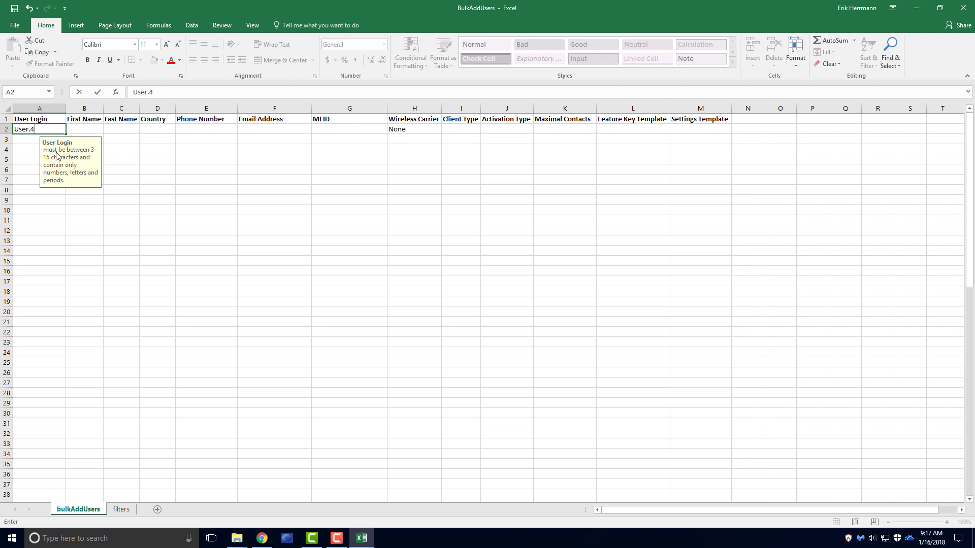
{"action": "key", "text": "Tab"}
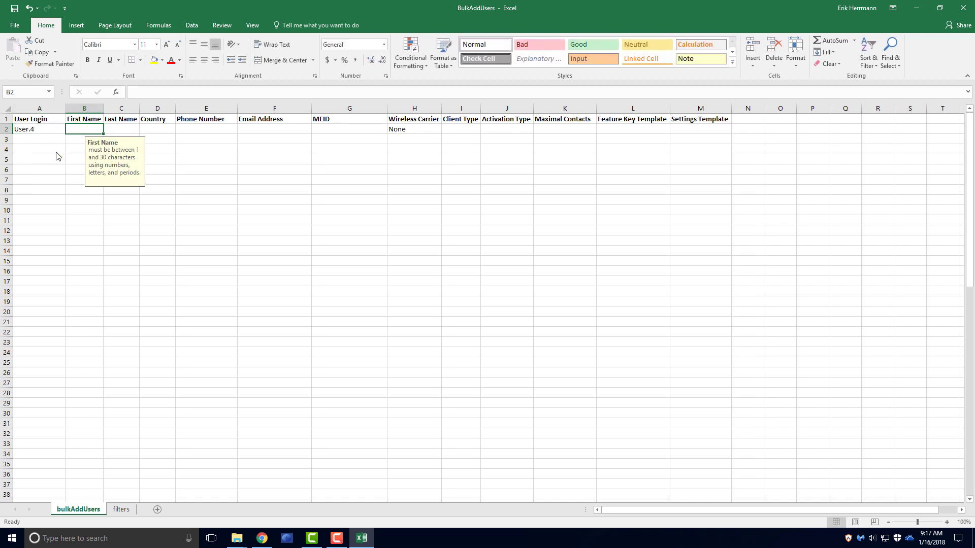
{"action": "type", "text": "User"}
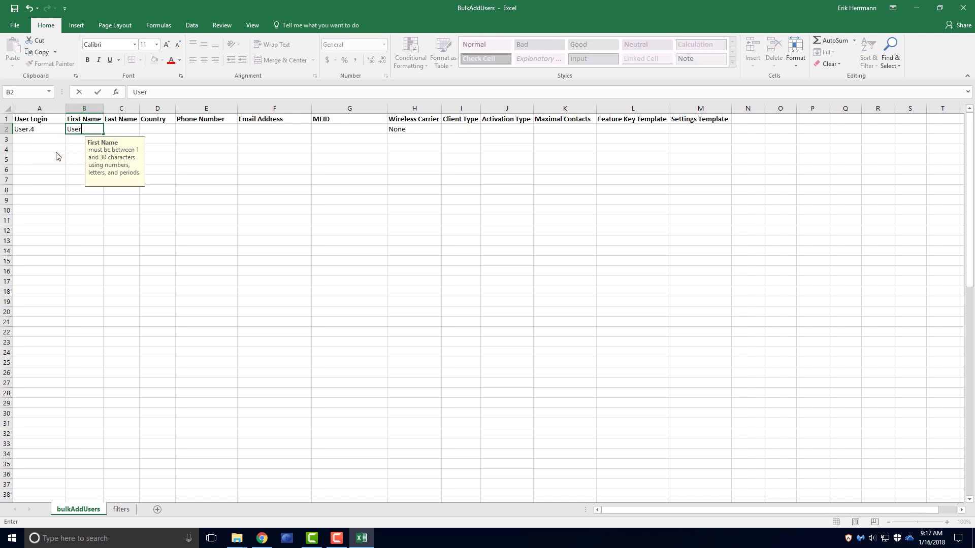
{"action": "key", "text": "Tab"}
{"action": "type", "text": "4"}
{"action": "key", "text": "Tab"}
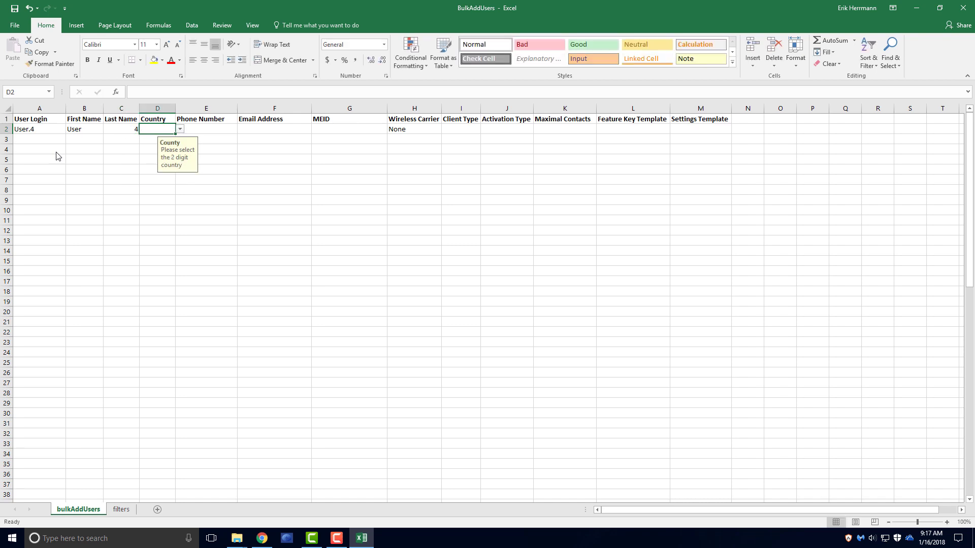
- Set the Country in D2 to US
{"action": "left_click", "coordinate": [181, 129]}
{"action": "left_click_drag", "start_coordinate": [179, 151], "coordinate": [176, 175]}
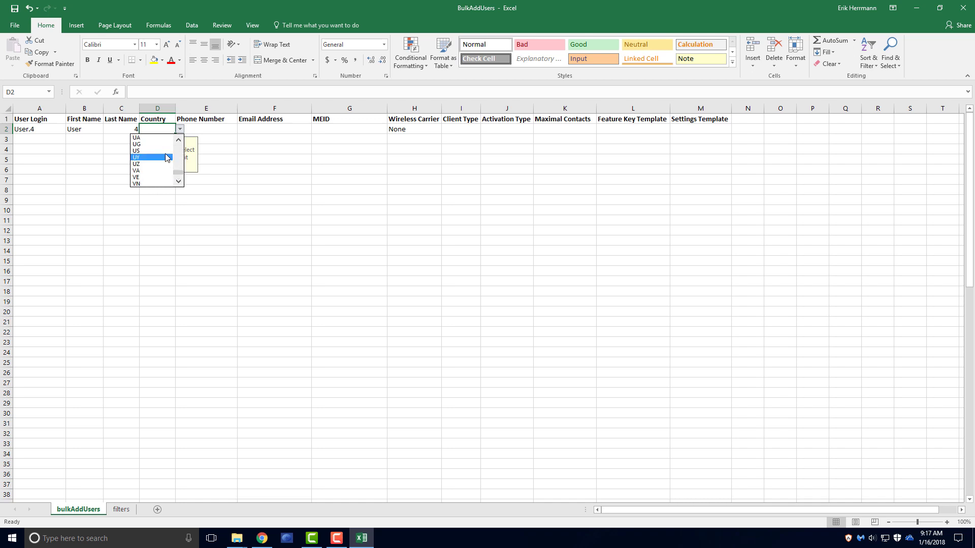
{"action": "key", "text": "Escape"}
{"action": "type", "text": "US"}
{"action": "left_click", "coordinate": [209, 131]}
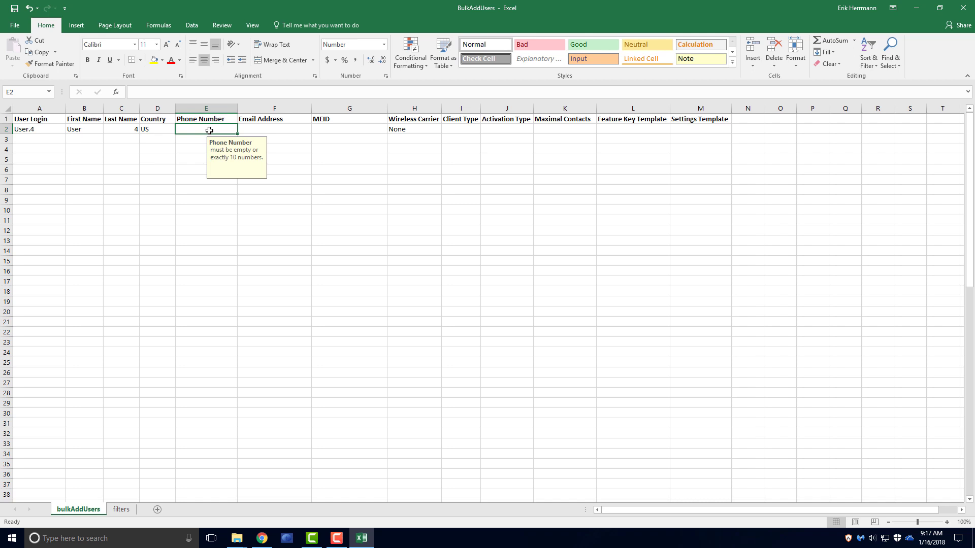
- Enter the user's phone number in E2 and e-mail address in F2
{"action": "type", "text": "555555"}
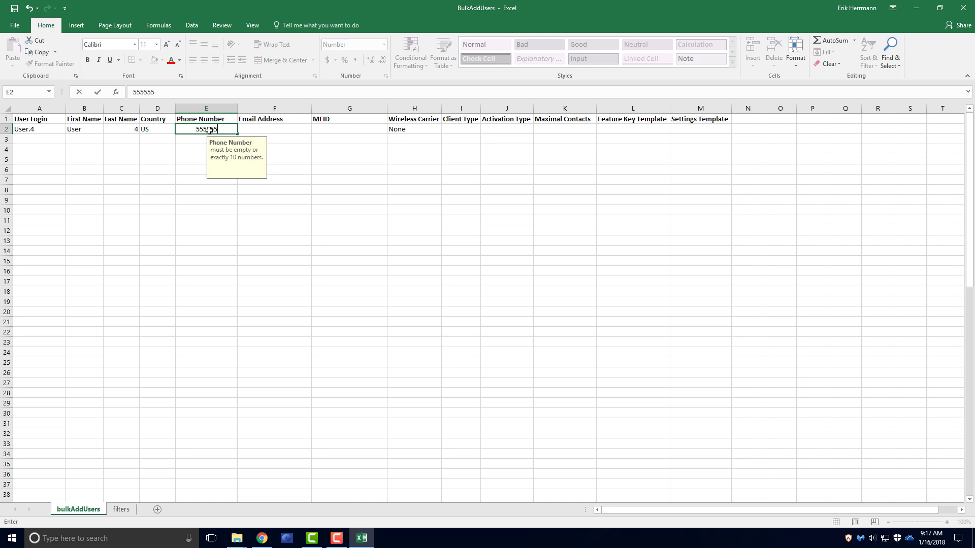
{"action": "type", "text": "55555"}
{"action": "left_click", "coordinate": [258, 127]}
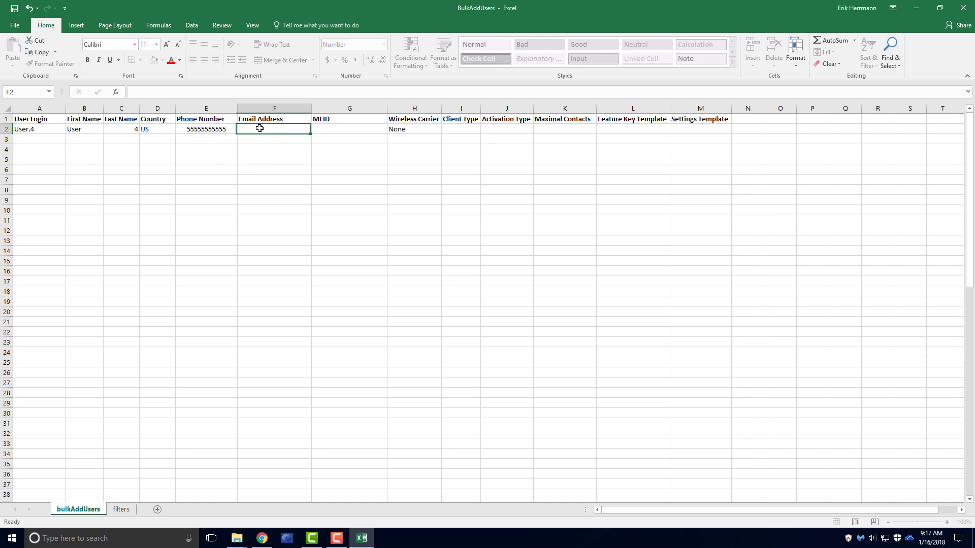
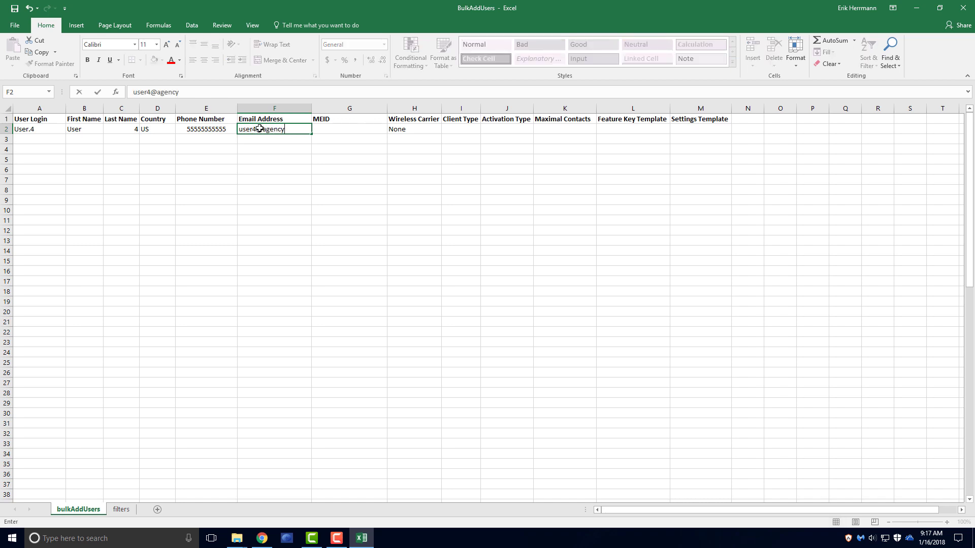
- Choose AT&T as the Wireless Carrier in H2, leaving MEID in G2 blank
{"action": "left_click", "coordinate": [412, 130]}
{"action": "left_click", "coordinate": [446, 130]}
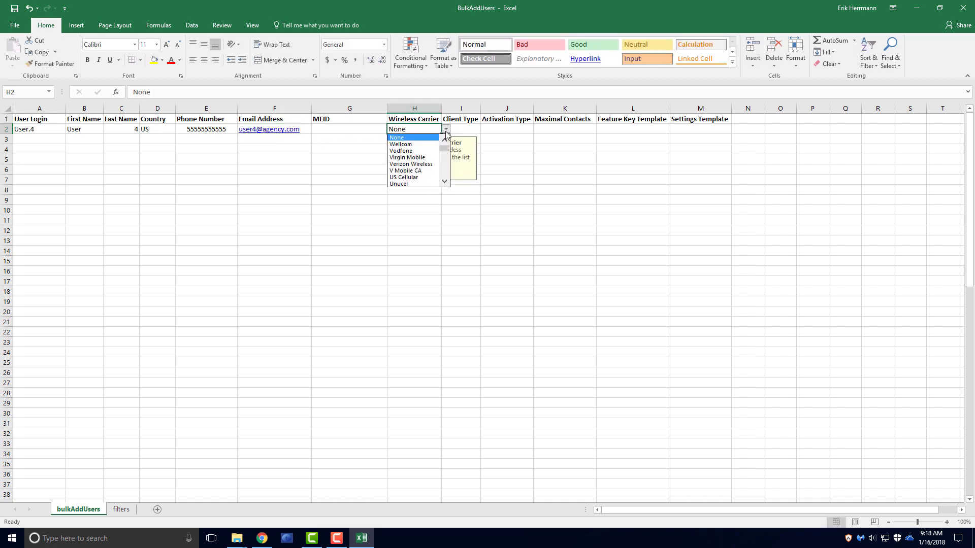
{"action": "left_click_drag", "start_coordinate": [444, 148], "coordinate": [445, 174]}
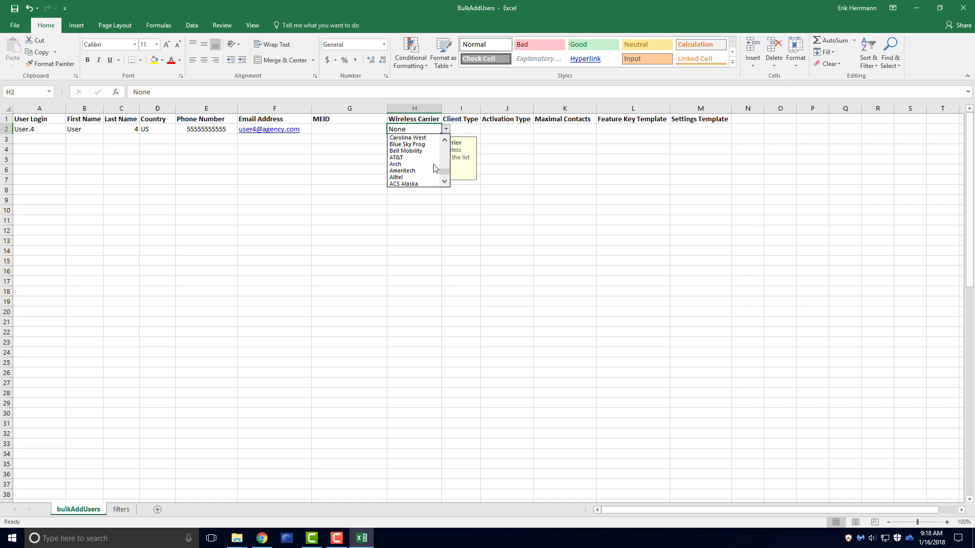
{"action": "left_click", "coordinate": [428, 158]}
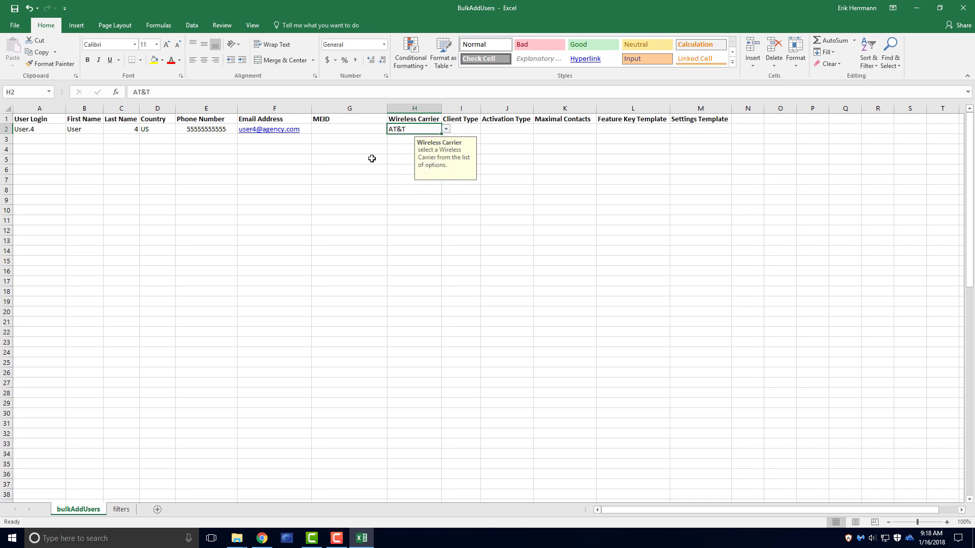
{"action": "left_click", "coordinate": [370, 127]}
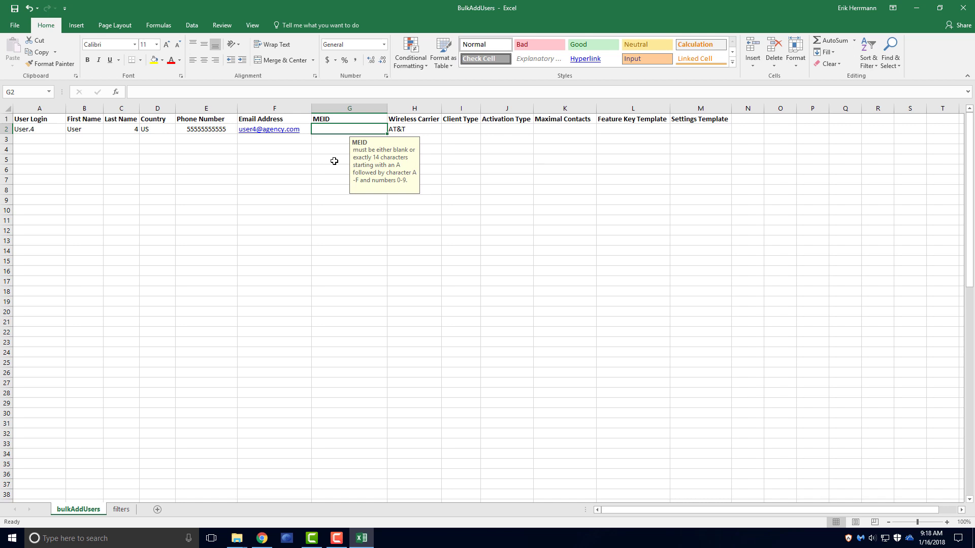
{"action": "left_click", "coordinate": [468, 130]}
{"action": "left_click", "coordinate": [486, 130]}
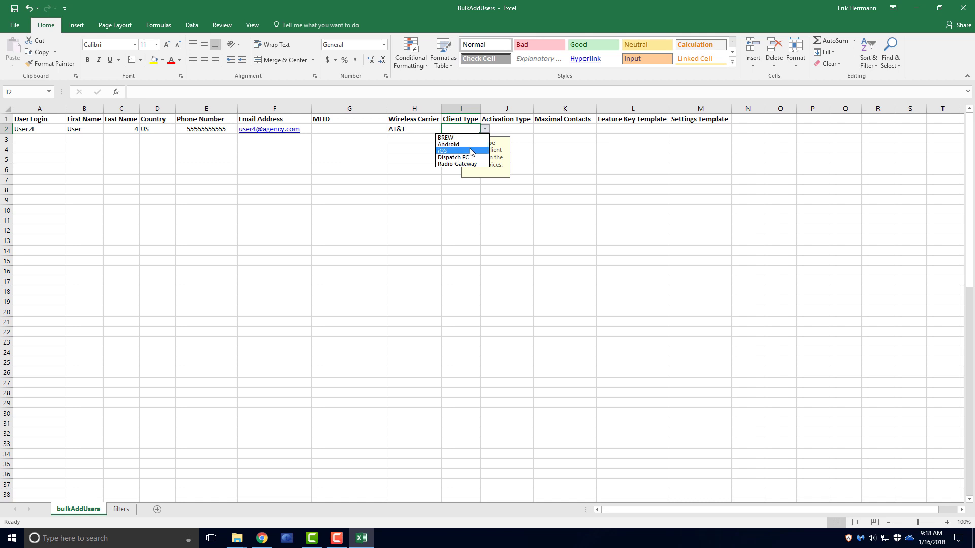
- Pick iOS, Activation Code and yes in I2–K2, leaving both template cells L2 and M2 empty
{"action": "left_click", "coordinate": [470, 151]}
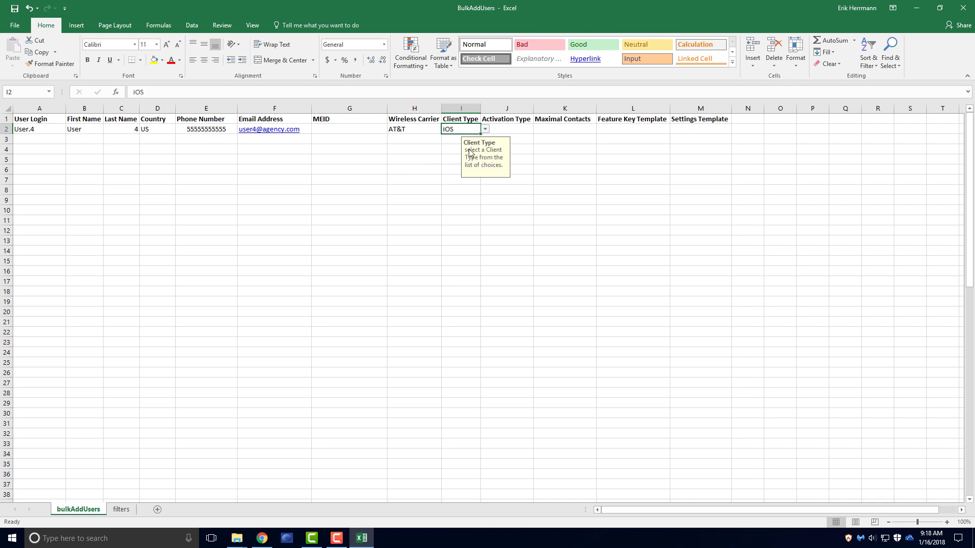
{"action": "left_click", "coordinate": [522, 130]}
{"action": "left_click", "coordinate": [538, 130]}
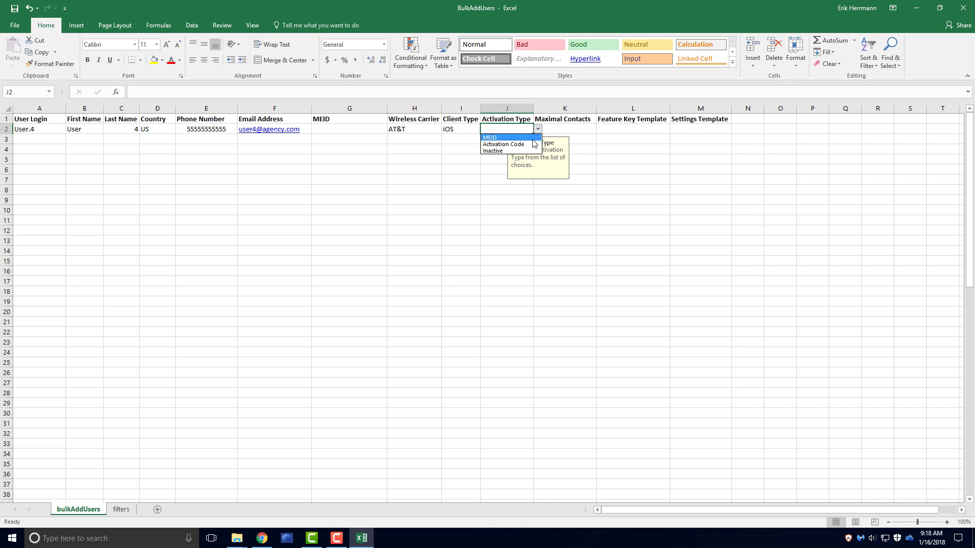
{"action": "left_click", "coordinate": [528, 144]}
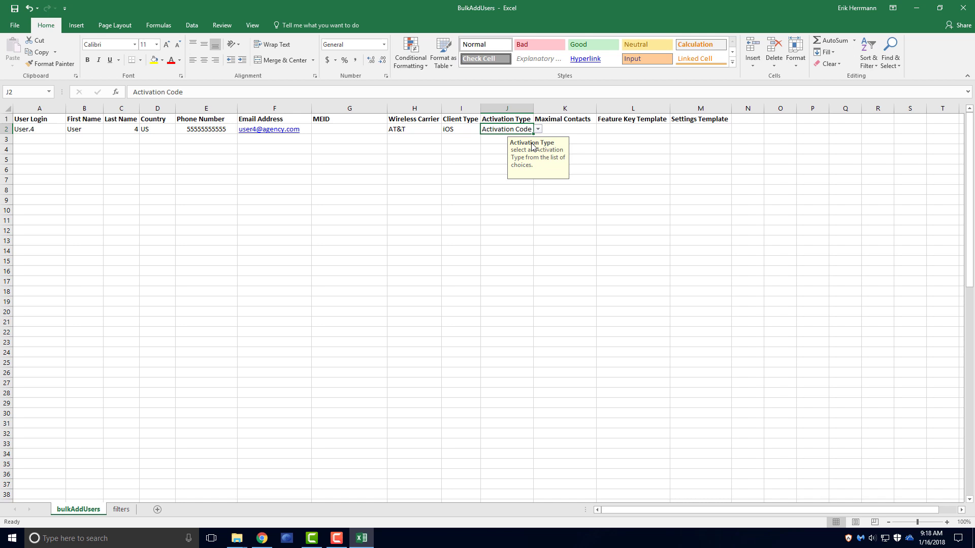
{"action": "left_click", "coordinate": [587, 127]}
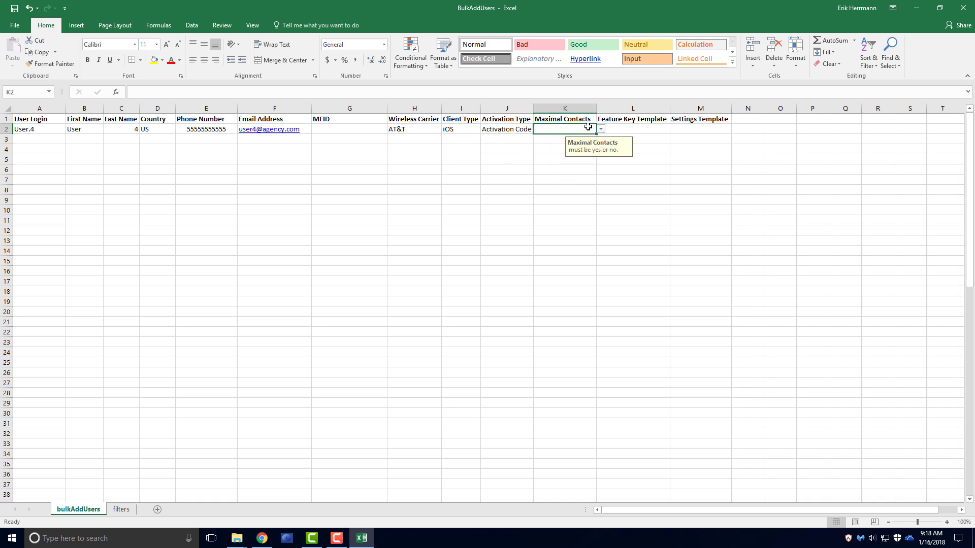
{"action": "left_click", "coordinate": [601, 130]}
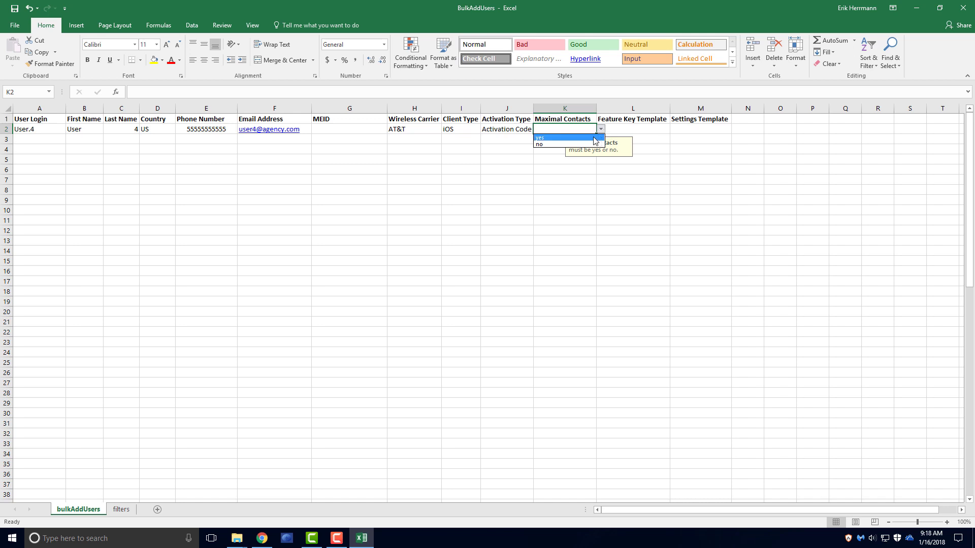
{"action": "left_click", "coordinate": [595, 140]}
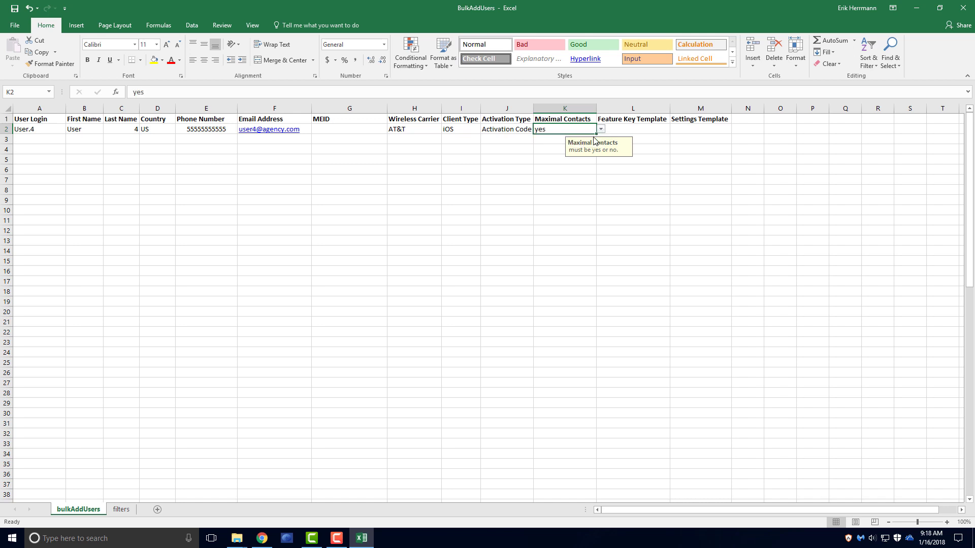
{"action": "left_click", "coordinate": [659, 129]}
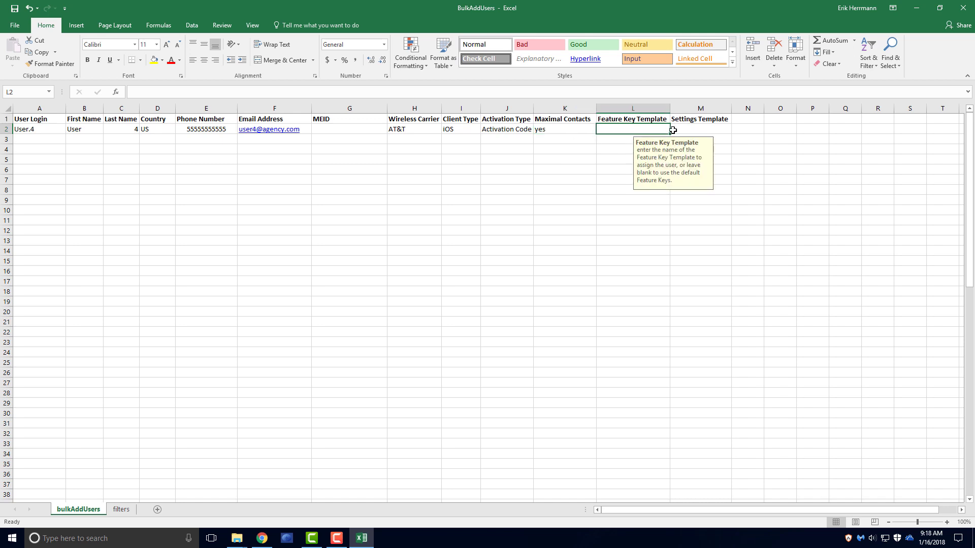
{"action": "left_click", "coordinate": [691, 129]}
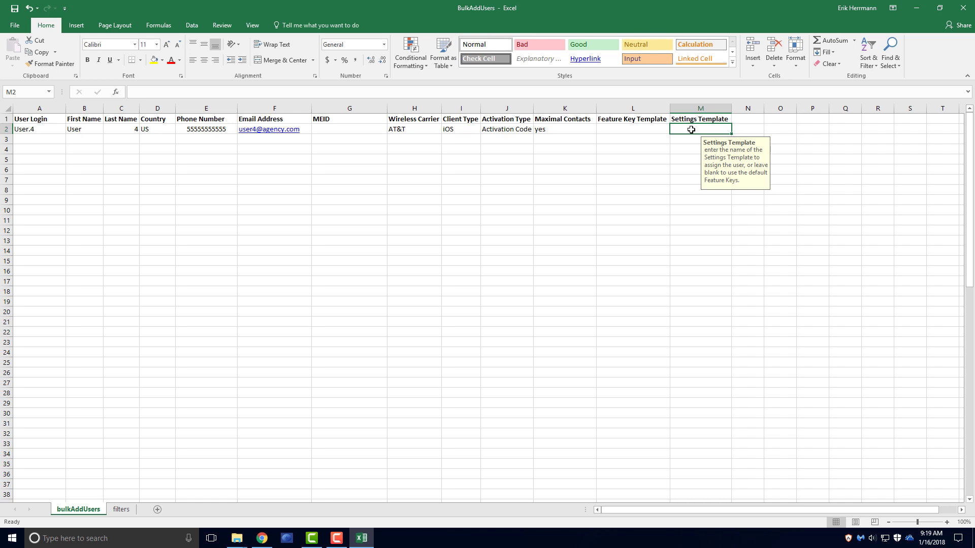
- Save the active sheet as BulkAddUsers in CSV UTF-8 (Comma delimited) format in Downloads
{"action": "left_click", "coordinate": [20, 28]}
{"action": "left_click", "coordinate": [25, 127]}
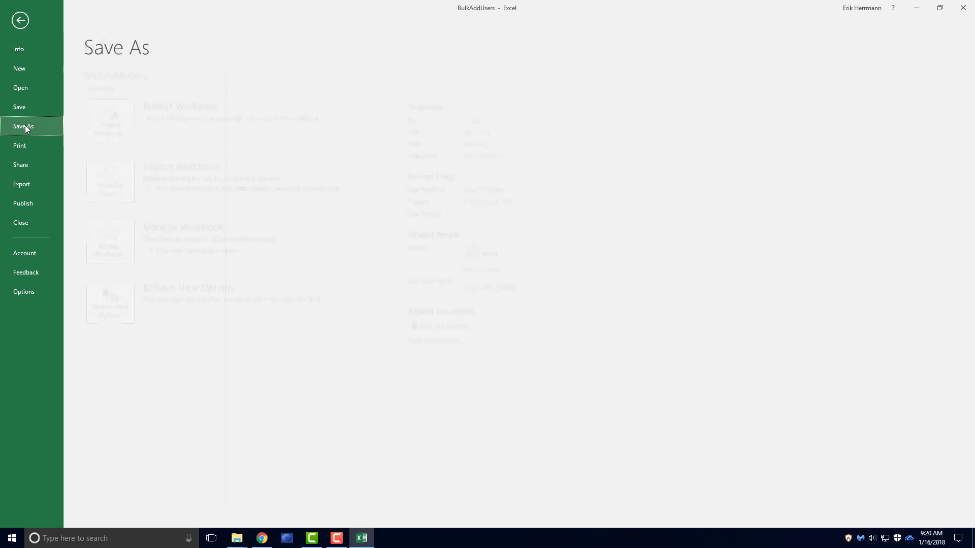
{"action": "left_click", "coordinate": [161, 255]}
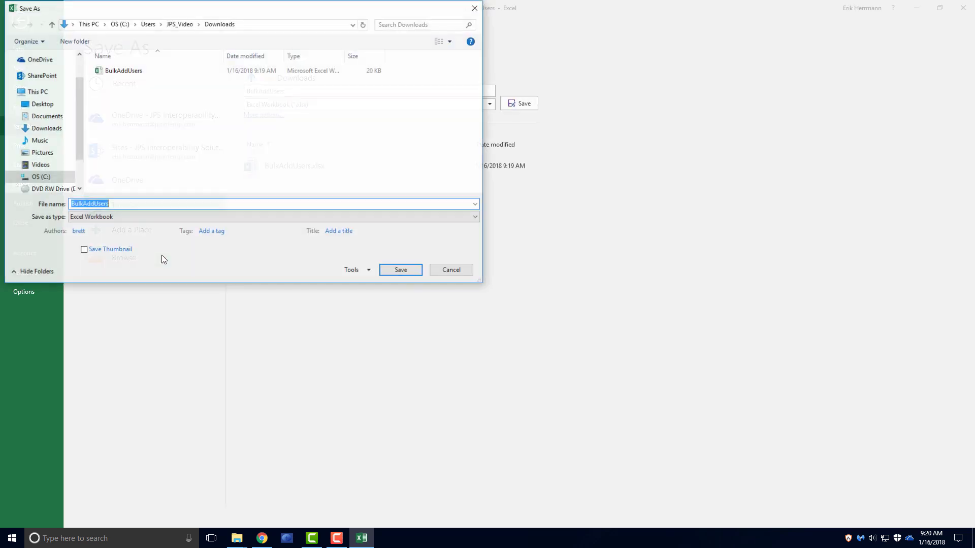
{"action": "left_click", "coordinate": [136, 217]}
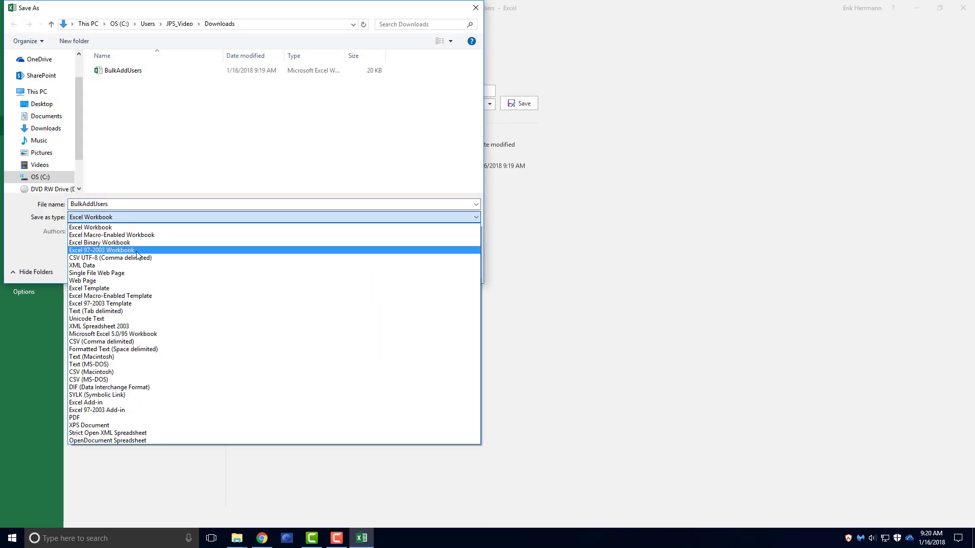
{"action": "left_click", "coordinate": [136, 258]}
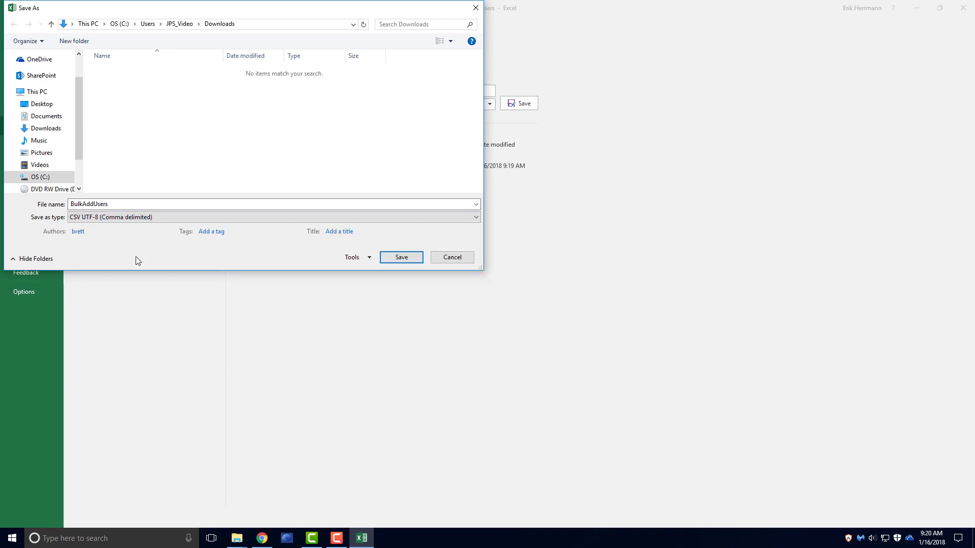
{"action": "left_click", "coordinate": [390, 257]}
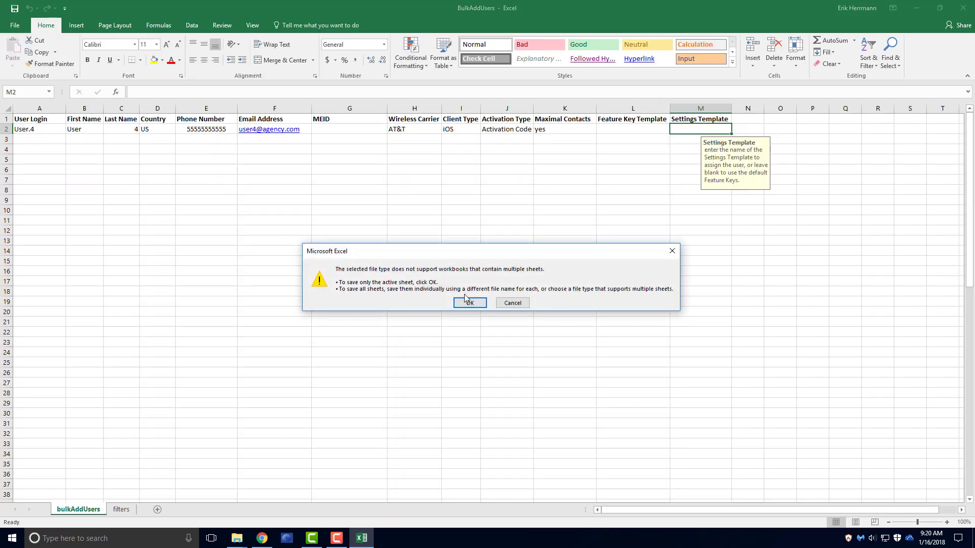
{"action": "left_click", "coordinate": [469, 303]}
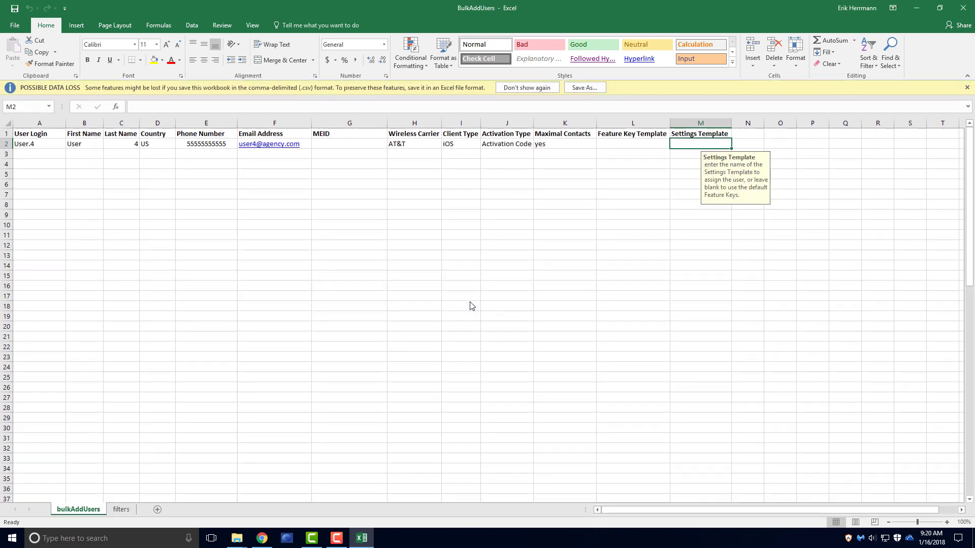
- Close Excel and upload the BulkAddUsers CSV file via Bulk Add Users in the portal
{"action": "left_click", "coordinate": [967, 10]}
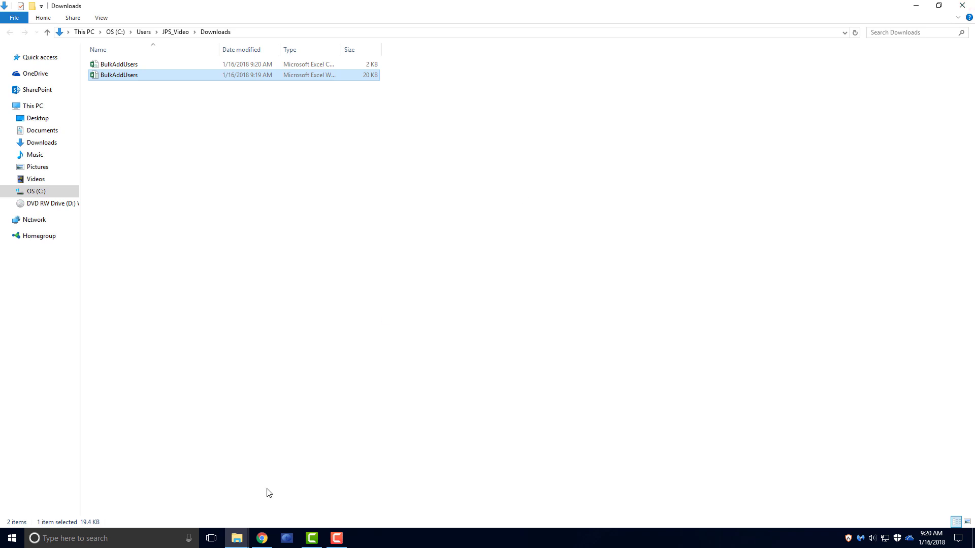
{"action": "left_click", "coordinate": [262, 537]}
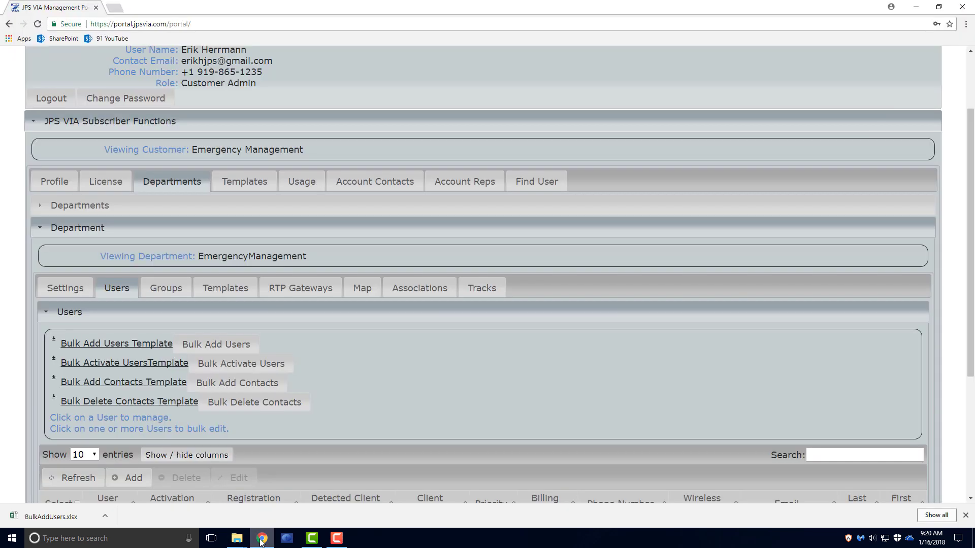
{"action": "left_click", "coordinate": [227, 348]}
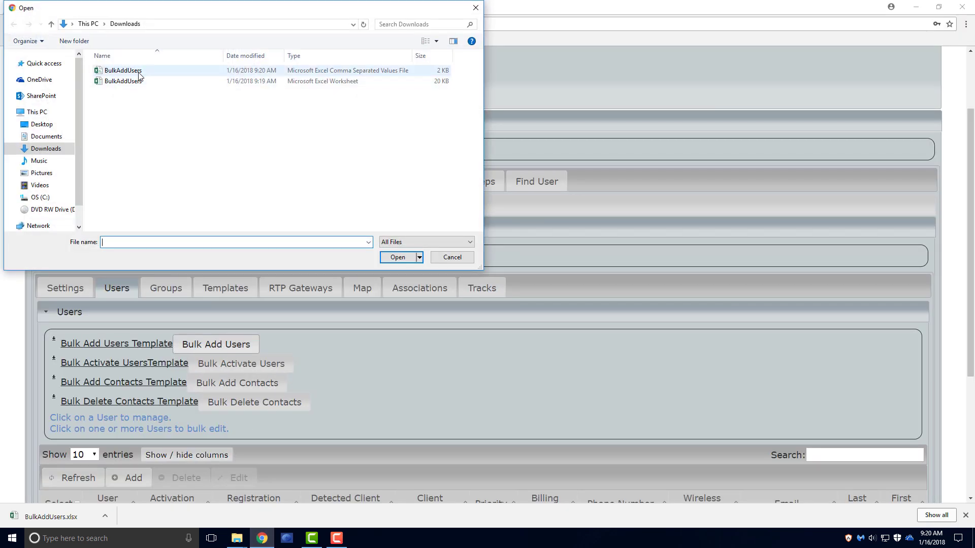
{"action": "left_click", "coordinate": [138, 75]}
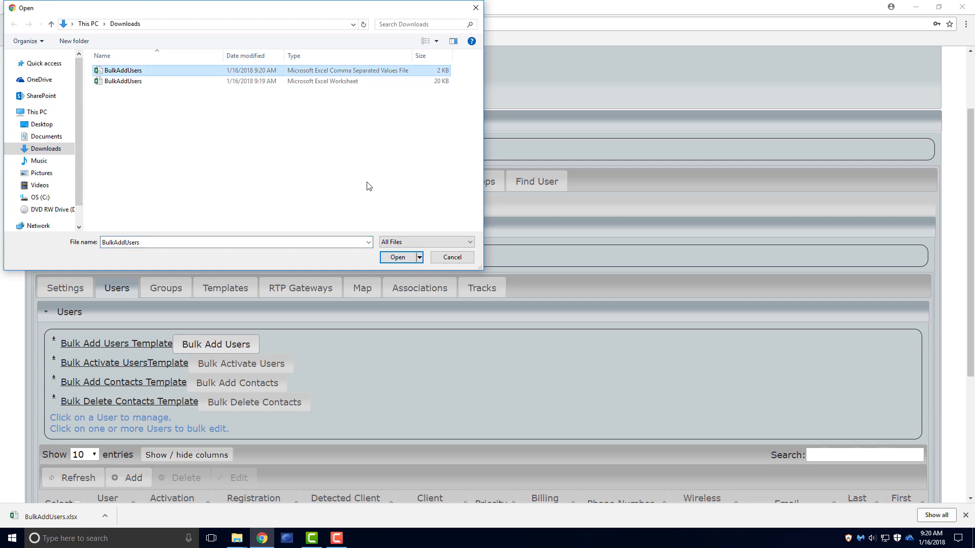
{"action": "left_click", "coordinate": [398, 257]}
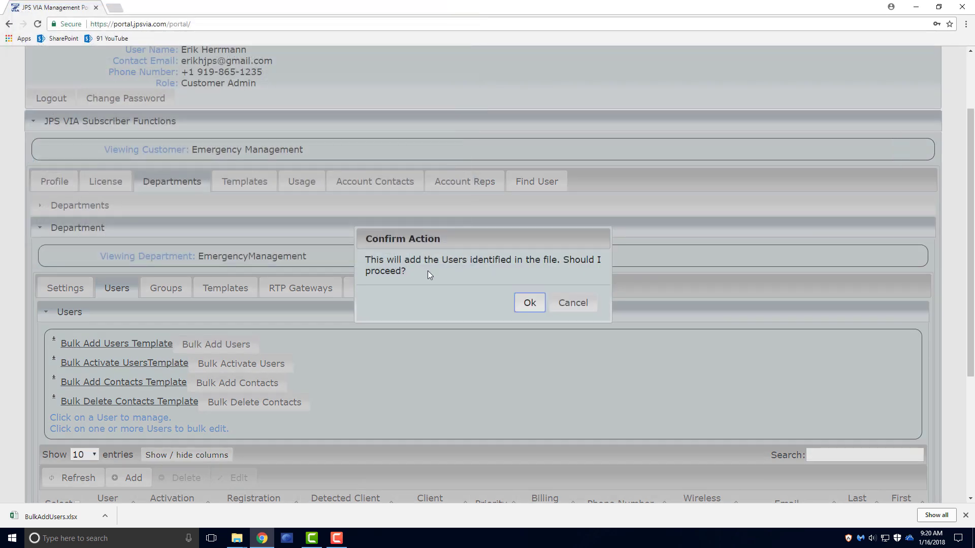
- Confirm the upload, dismiss 'Added 1 Users!', and scroll to the users table showing User.4
{"action": "left_click", "coordinate": [530, 303]}
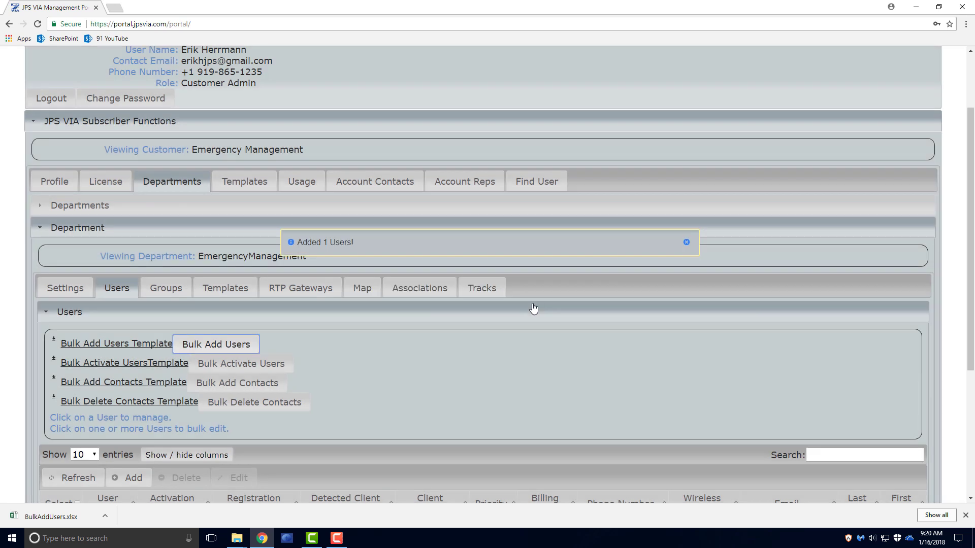
{"action": "left_click", "coordinate": [686, 243]}
{"action": "left_click_drag", "start_coordinate": [971, 310], "coordinate": [970, 388]}
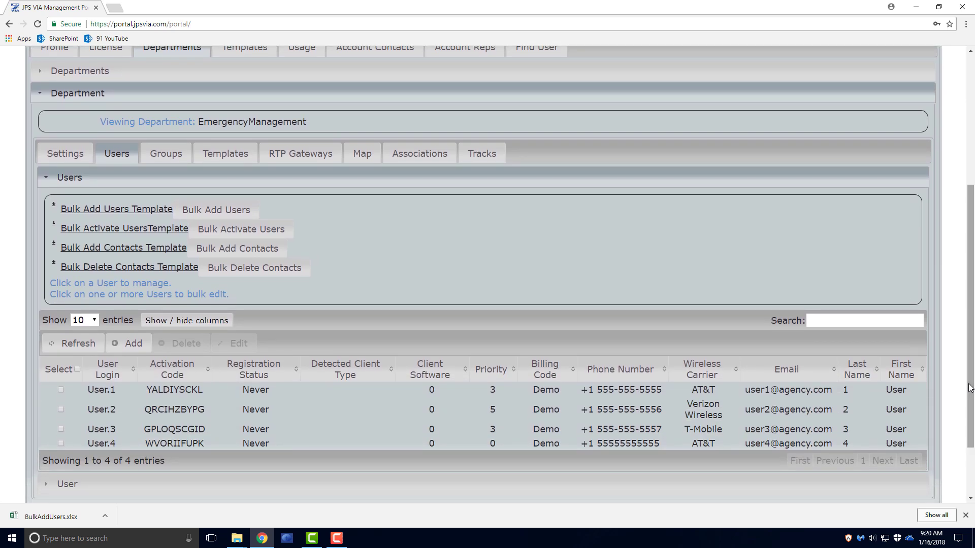
- Open User.4's record and list its contacts User.1, User.2 and User.3
{"action": "left_click", "coordinate": [668, 449]}
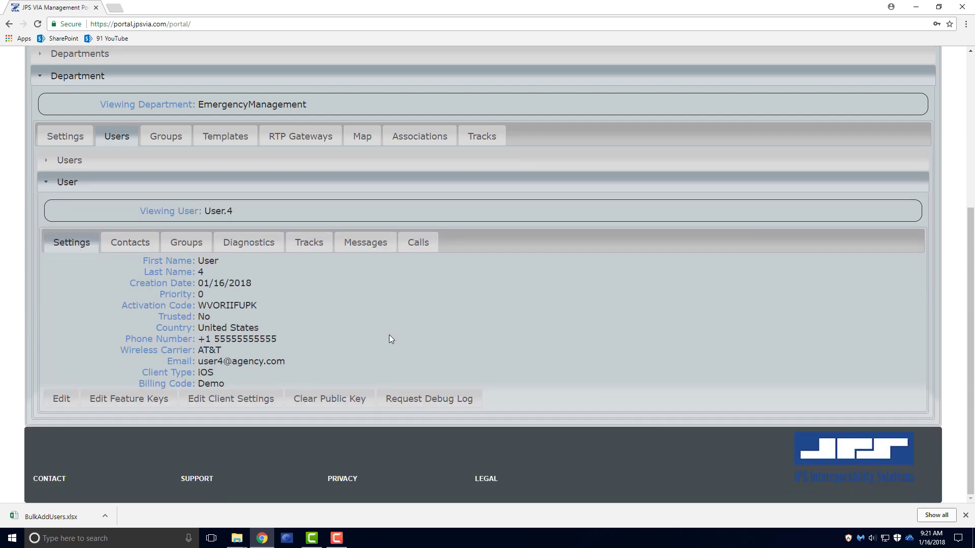
{"action": "left_click", "coordinate": [131, 243]}
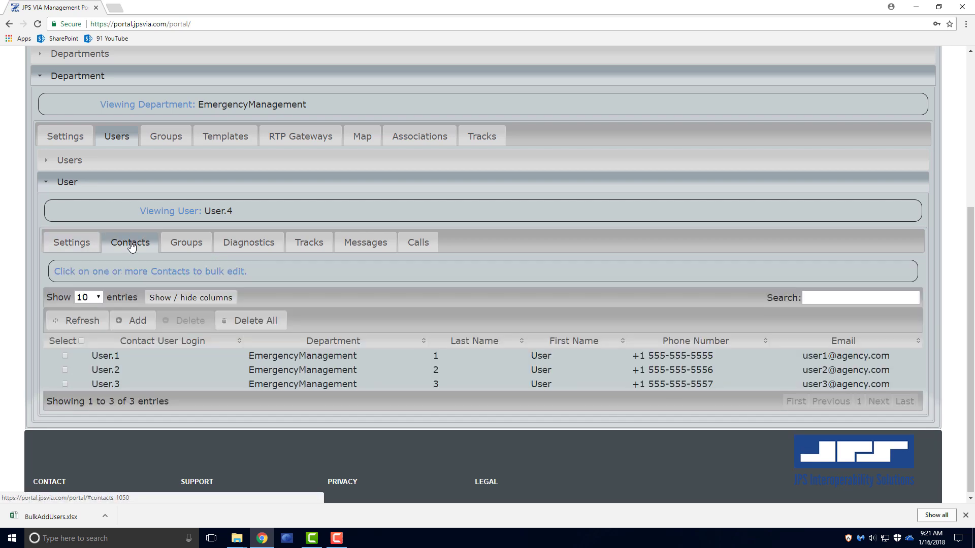